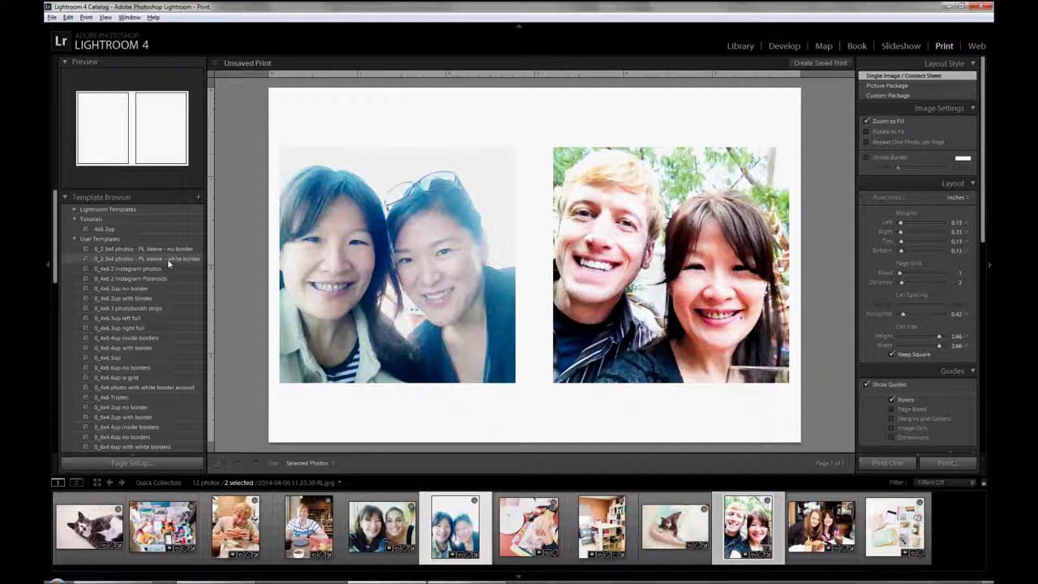
Apply the 0_4x6 4up inside borders template and fill its empty cells by adding the two women's selfie and the first cat photo
{"action": "left_click", "coordinate": [137, 338]}
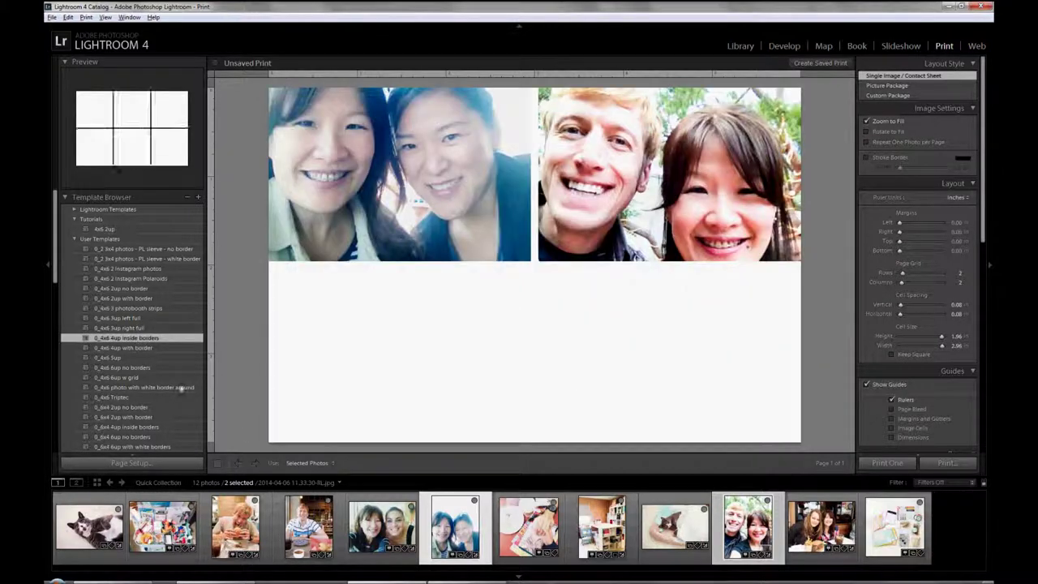
{"action": "left_click", "coordinate": [387, 529], "text": "ctrl"}
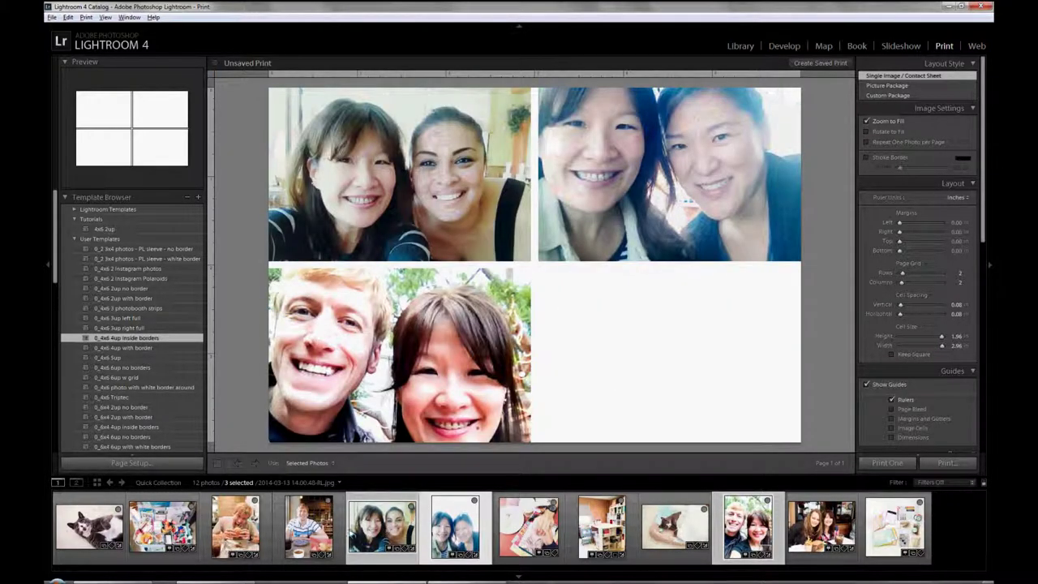
{"action": "left_click", "coordinate": [89, 527], "text": "ctrl"}
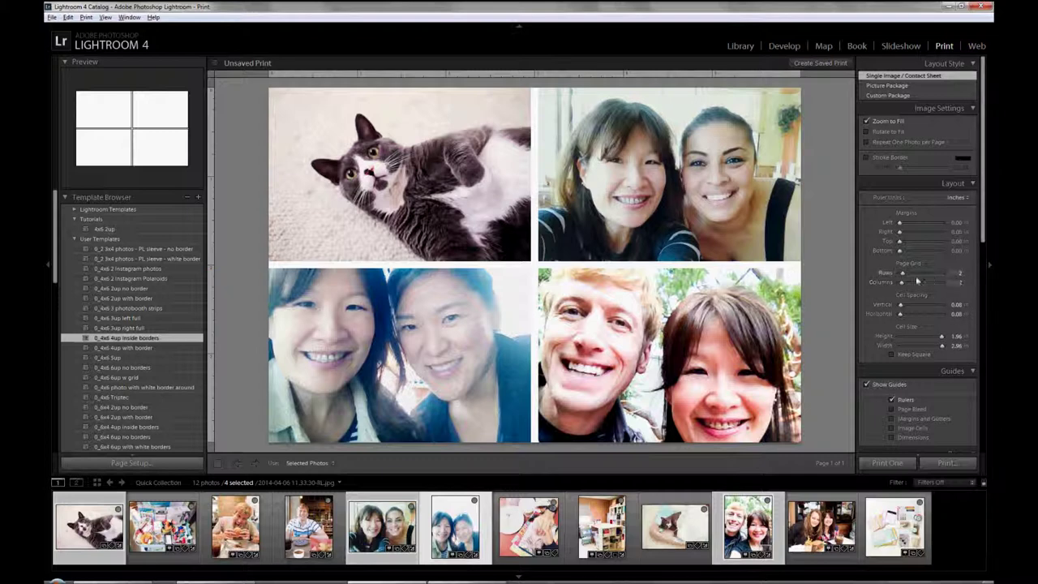
Set both the vertical and horizontal cell spacing to 0.05 inches
{"action": "left_click", "coordinate": [955, 304]}
{"action": "key", "text": "BackSpace"}
{"action": "type", "text": ".05"}
{"action": "key", "text": "Return"}
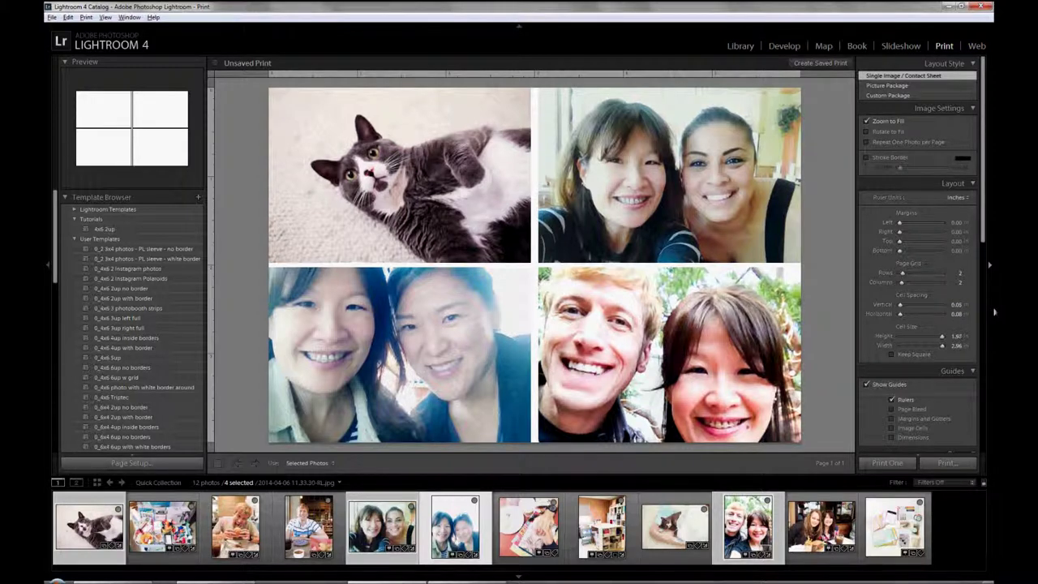
{"action": "left_click", "coordinate": [955, 314]}
{"action": "type", "text": ".05"}
{"action": "key", "text": "Return"}
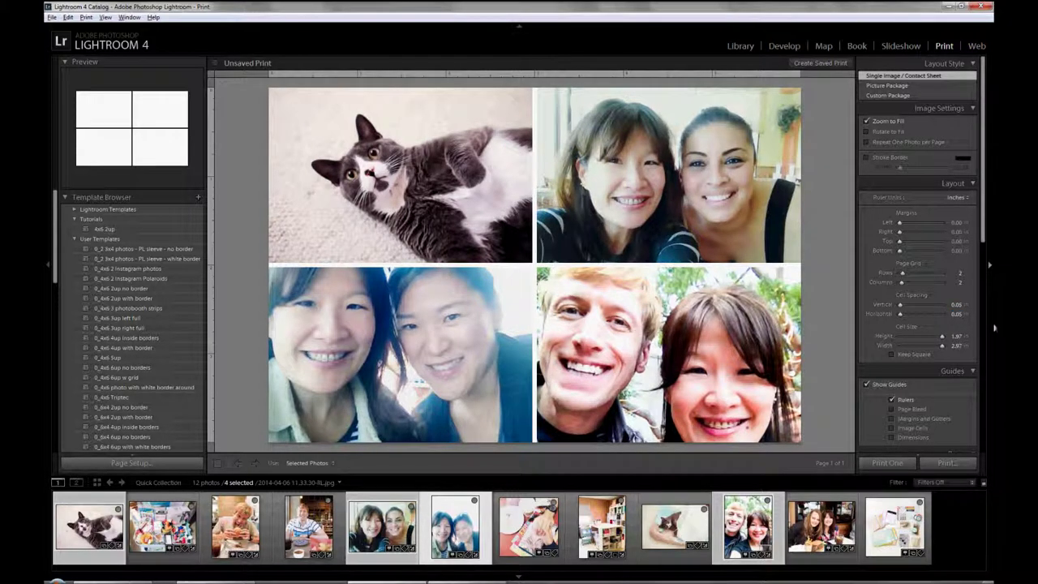
Reposition the upper-right and both lower photos within their cells to frame the faces better
{"action": "left_click_drag", "start_coordinate": [660, 210], "coordinate": [661, 187]}
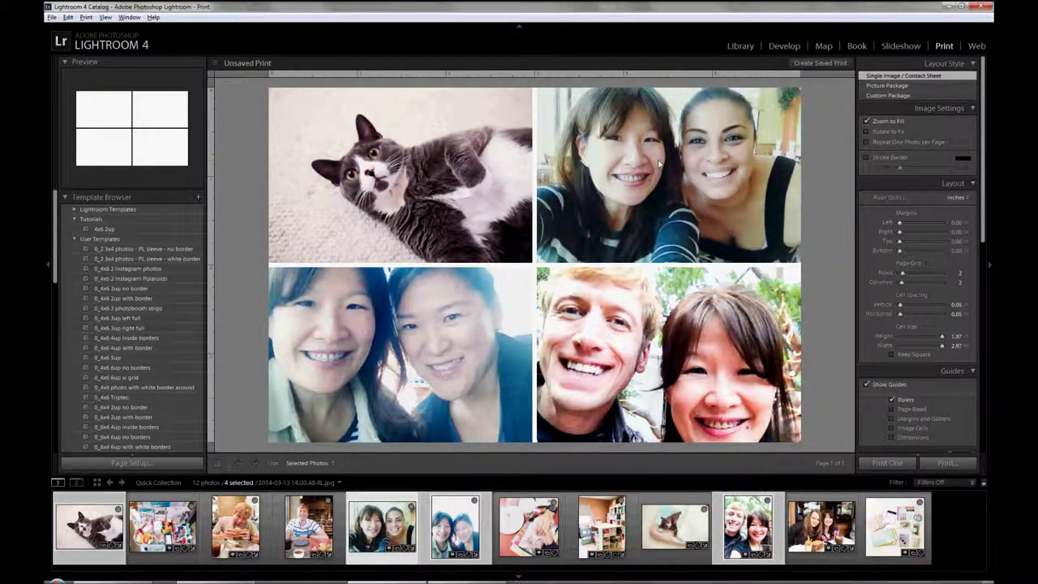
{"action": "left_click_drag", "start_coordinate": [657, 140], "coordinate": [655, 157]}
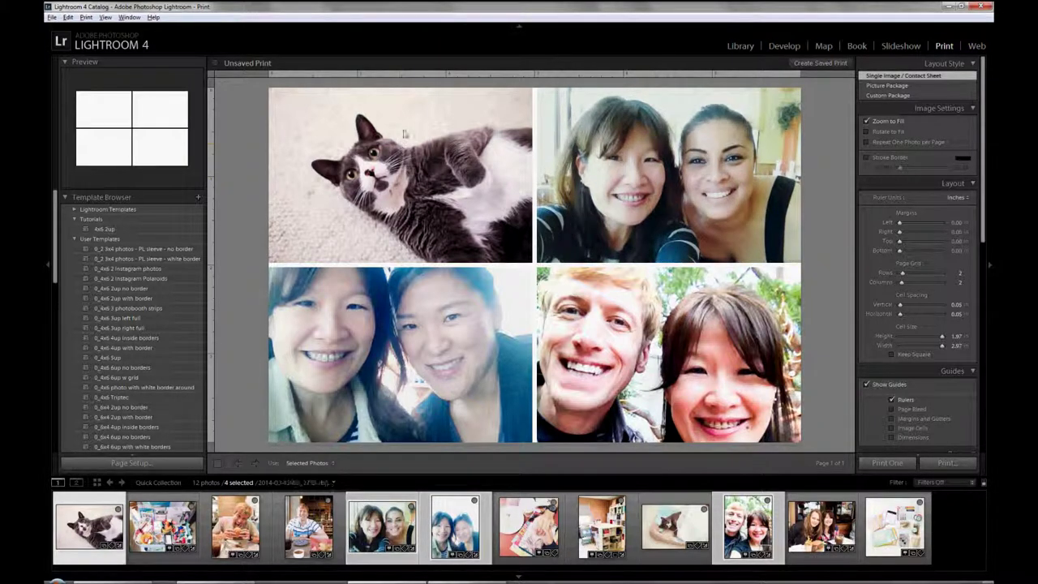
{"action": "left_click_drag", "start_coordinate": [418, 359], "coordinate": [422, 380]}
{"action": "left_click_drag", "start_coordinate": [720, 377], "coordinate": [670, 361]}
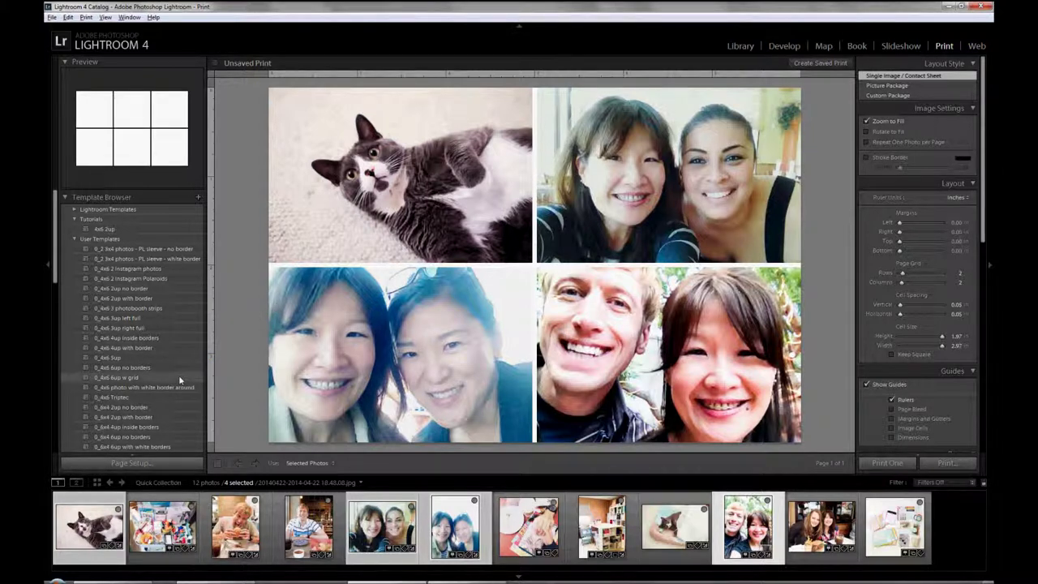
Apply the 0_4x6 4up with border template to the four selected photos
{"action": "left_click", "coordinate": [159, 350]}
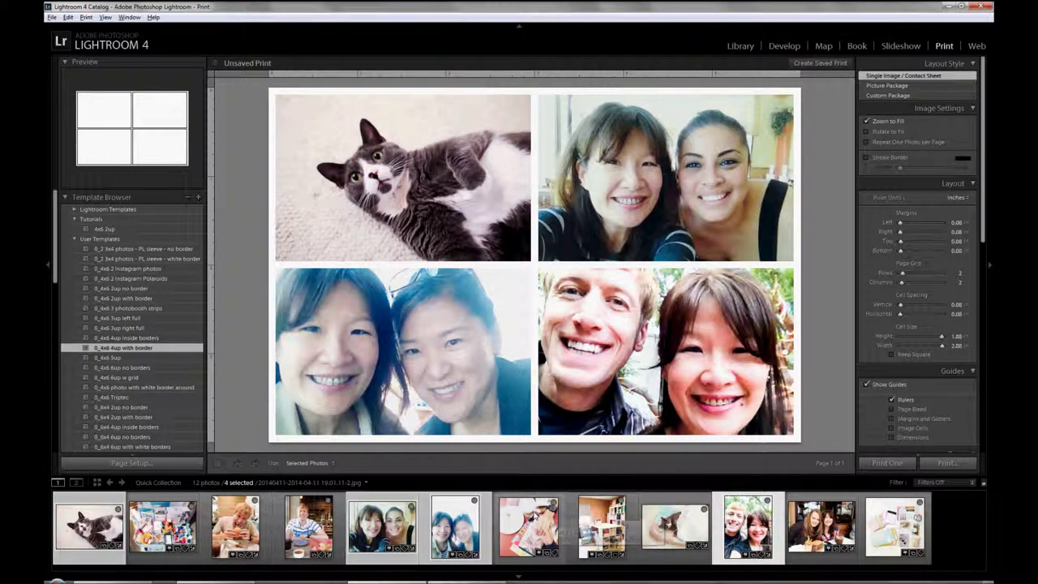
Add the hands-and-magazine and restaurant burger photos to the selection and apply the 0_4x6 6up no borders template
{"action": "left_click", "coordinate": [535, 518], "text": "ctrl"}
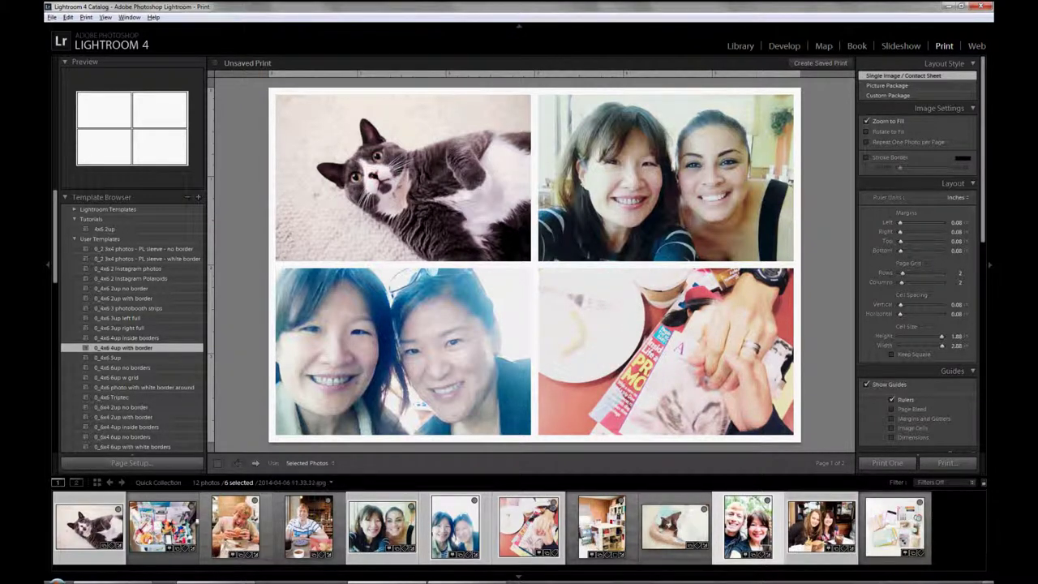
{"action": "left_click", "coordinate": [150, 368]}
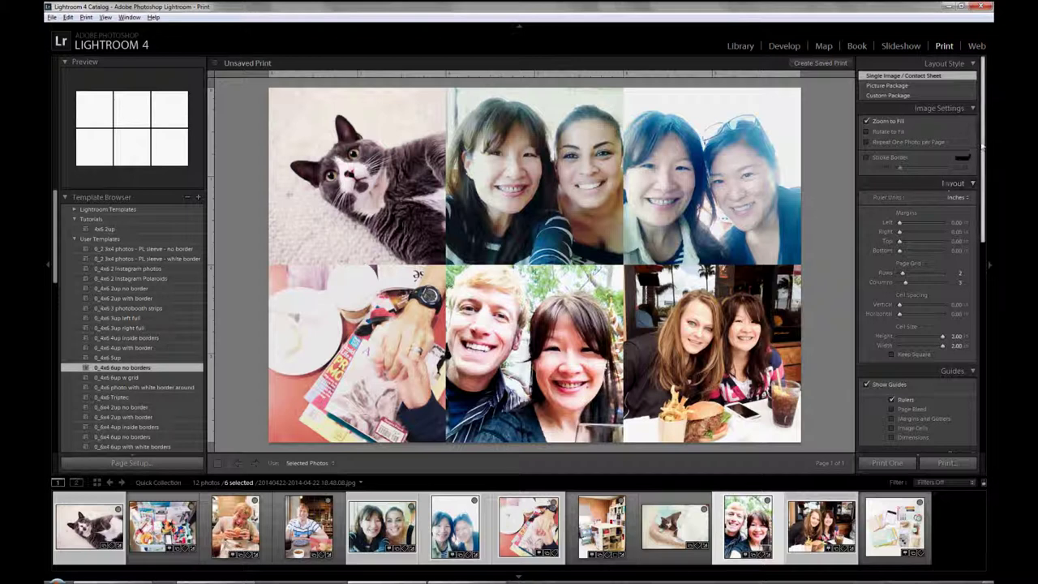
{"action": "scroll", "coordinate": [983, 137], "scroll_direction": "down", "scroll_amount": 1}
{"action": "scroll", "coordinate": [980, 130], "scroll_direction": "up", "scroll_amount": 1}
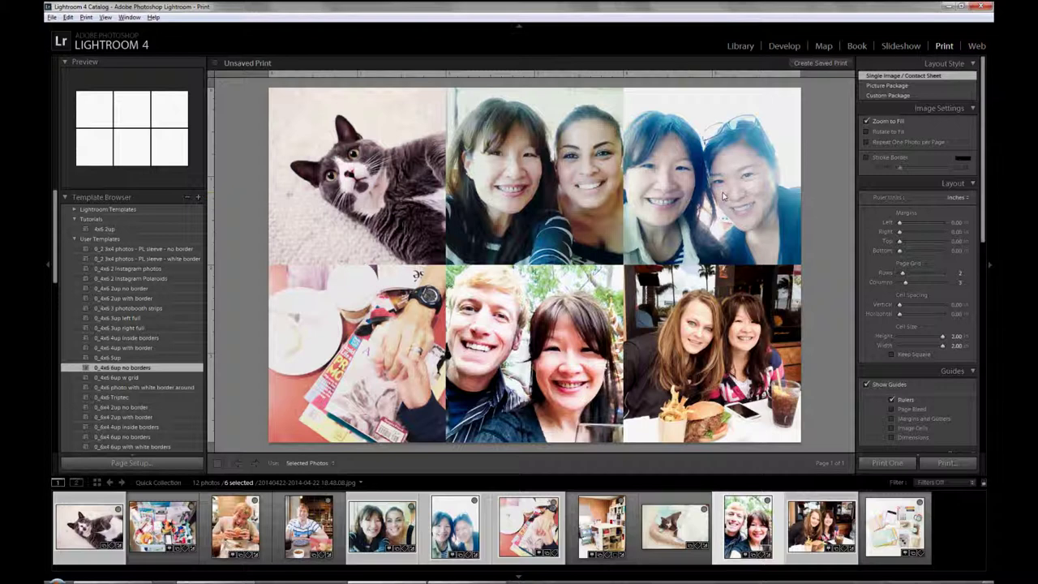
Apply the 0_4x6 6up w grid template and set the left, right, top and bottom margins to 0.06 inches
{"action": "left_click", "coordinate": [154, 378]}
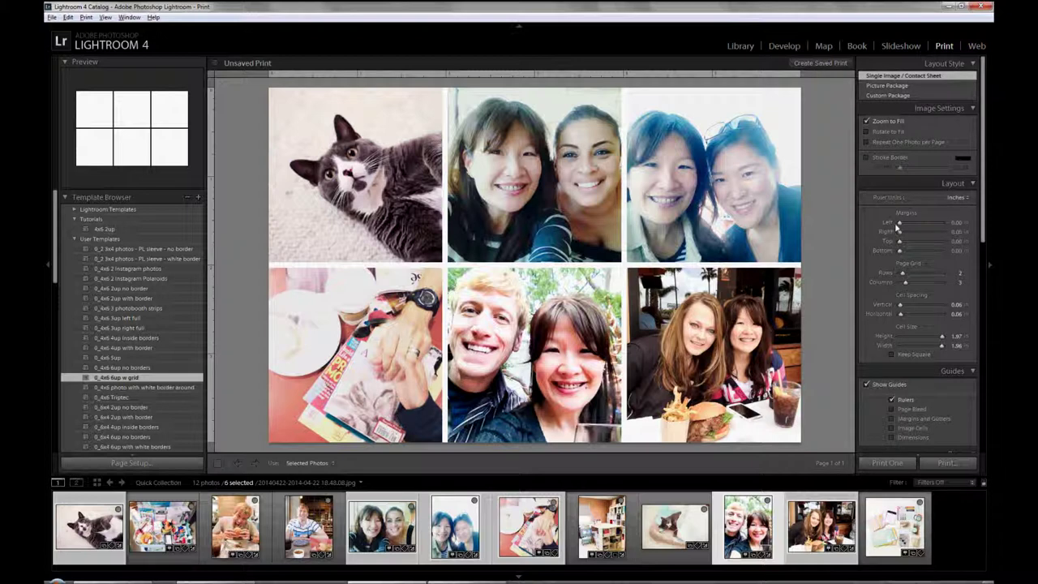
{"action": "left_click", "coordinate": [959, 224]}
{"action": "key", "text": "BackSpace"}
{"action": "type", "text": ".06"}
{"action": "key", "text": "Tab"}
{"action": "type", "text": ".06"}
{"action": "key", "text": "Tab"}
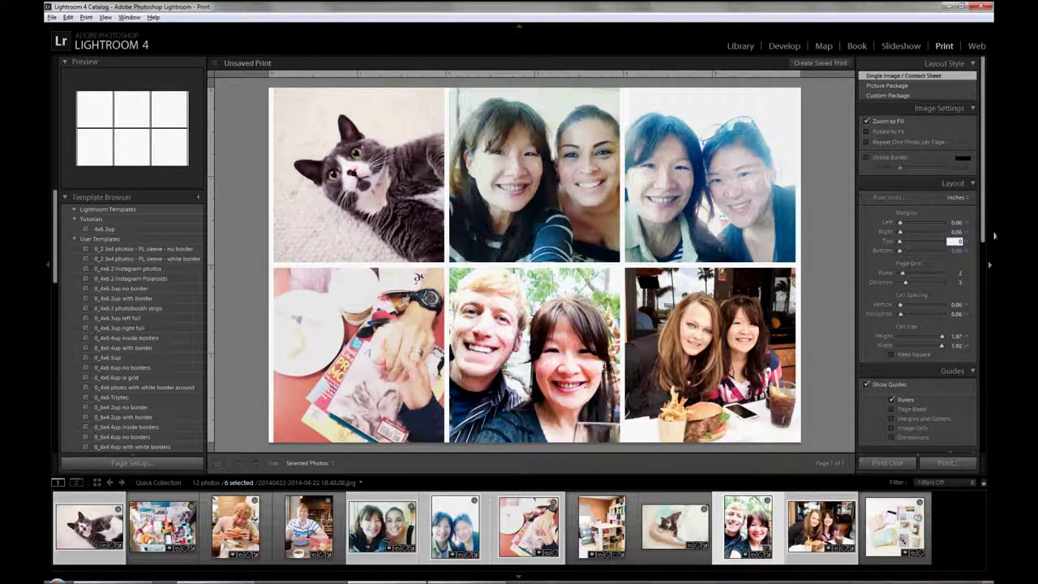
{"action": "type", "text": ".06"}
{"action": "key", "text": "Tab"}
{"action": "type", "text": ".06"}
{"action": "key", "text": "Tab"}
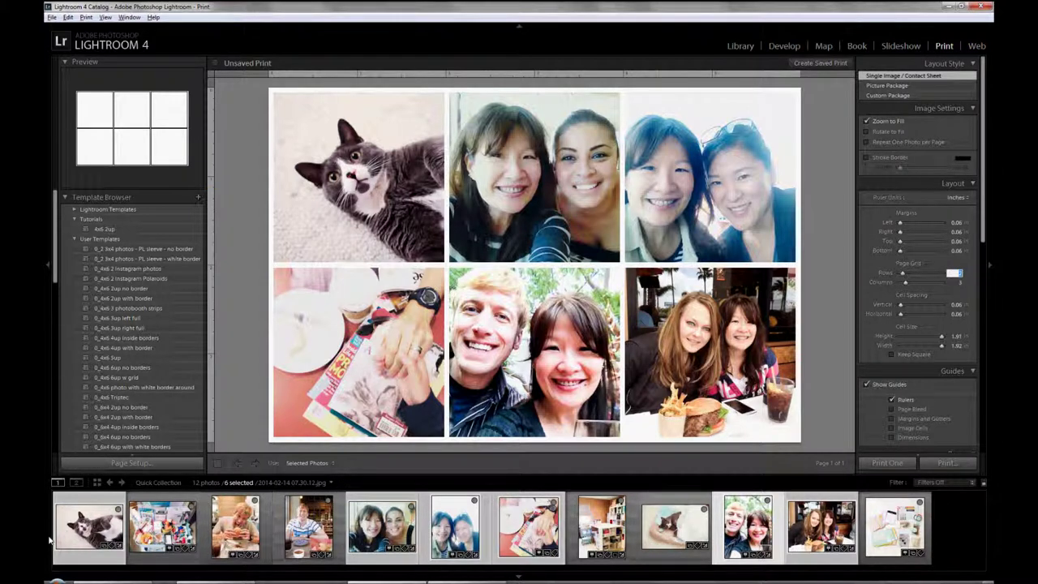
Select only the first cat photo and apply the 0_4x6 photo with white border around template
{"action": "left_click", "coordinate": [89, 526]}
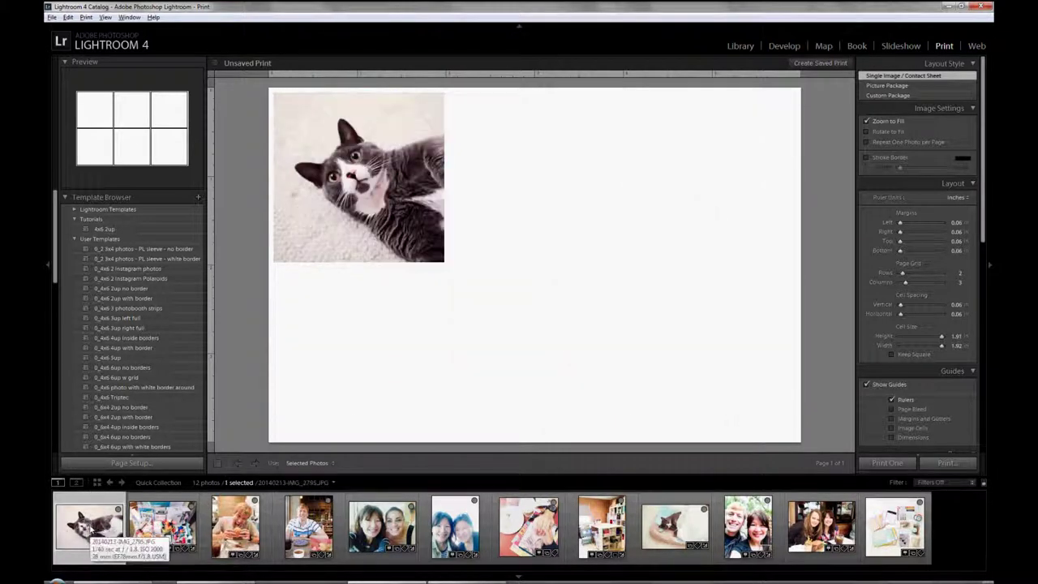
{"action": "left_click", "coordinate": [160, 387]}
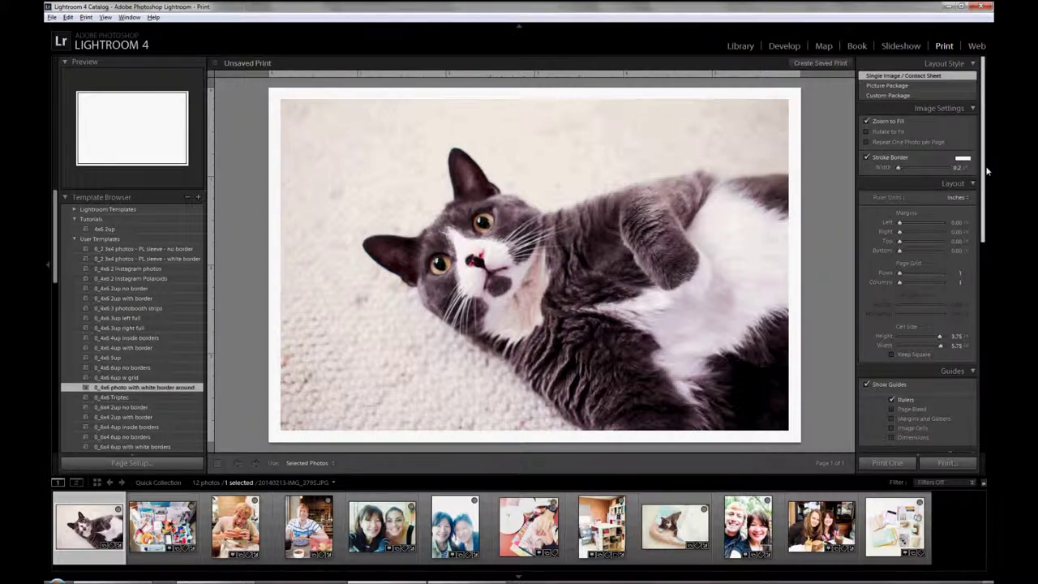
Inspect the stroke border's colour options and layout settings, and try to shift the cat photo within its frame
{"action": "left_click", "coordinate": [963, 159]}
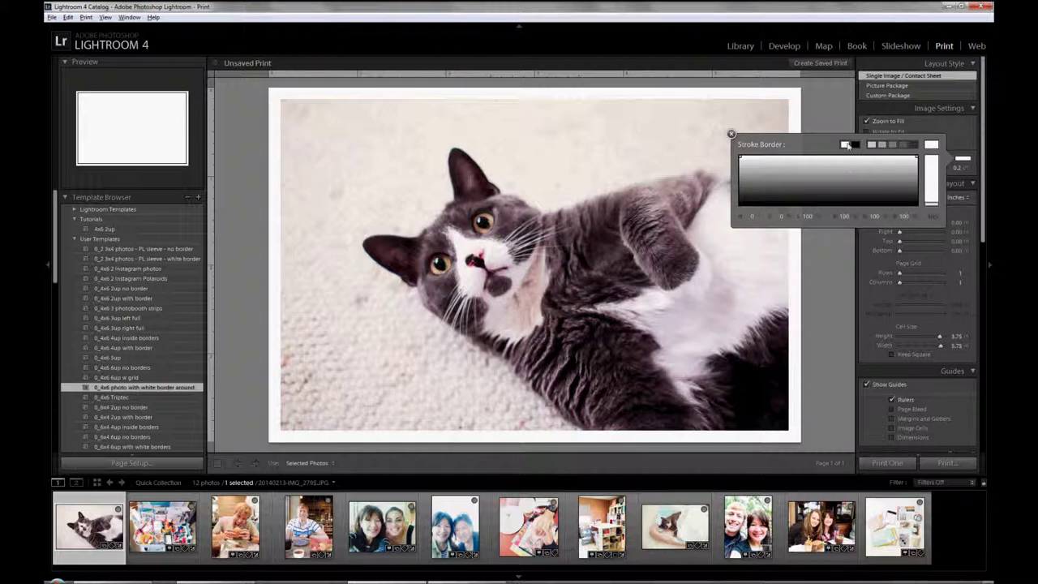
{"action": "left_click", "coordinate": [962, 147]}
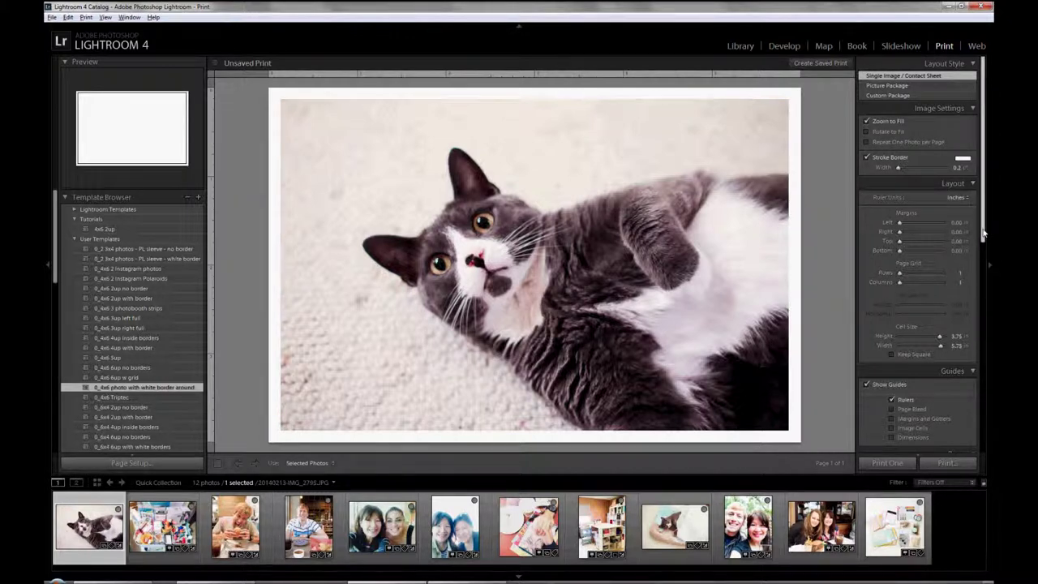
{"action": "scroll", "coordinate": [983, 234], "scroll_direction": "down", "scroll_amount": 3}
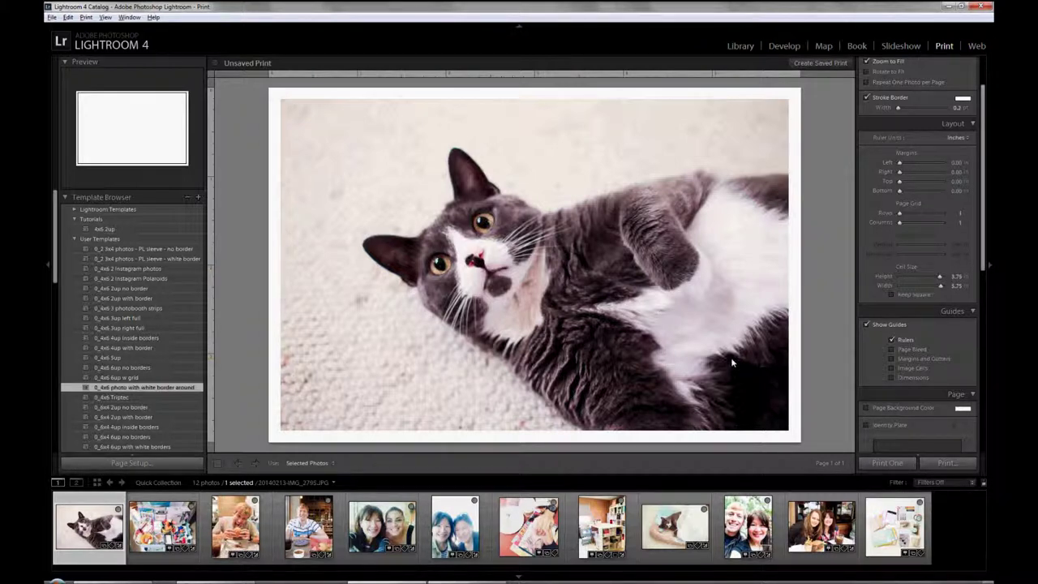
{"action": "left_click_drag", "start_coordinate": [731, 357], "coordinate": [632, 370]}
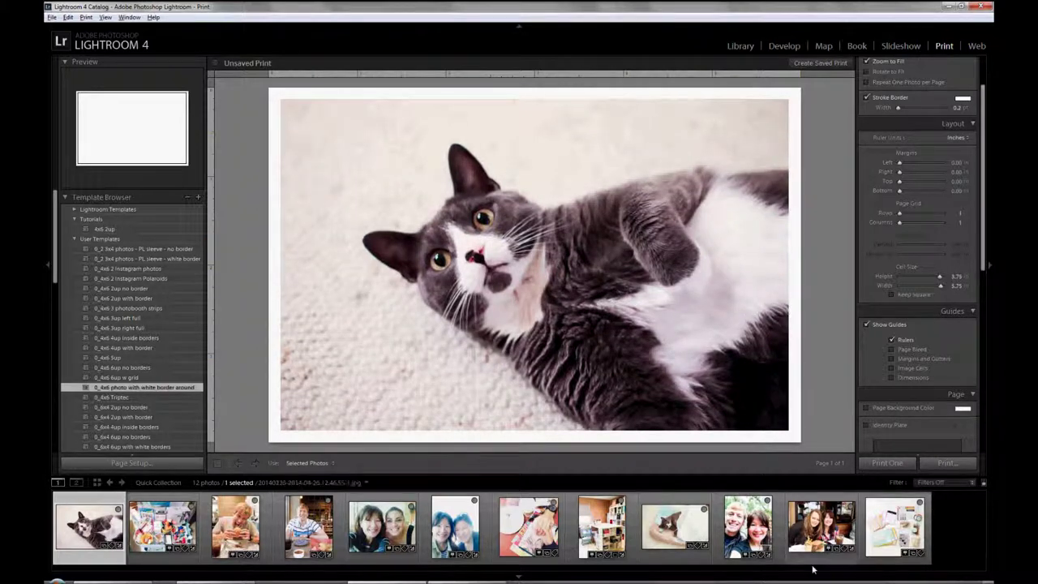
Replace the cat photo with the restaurant burger photo and shift it slightly downward within the white border
{"action": "left_click", "coordinate": [812, 525]}
{"action": "left_click_drag", "start_coordinate": [578, 299], "coordinate": [581, 322]}
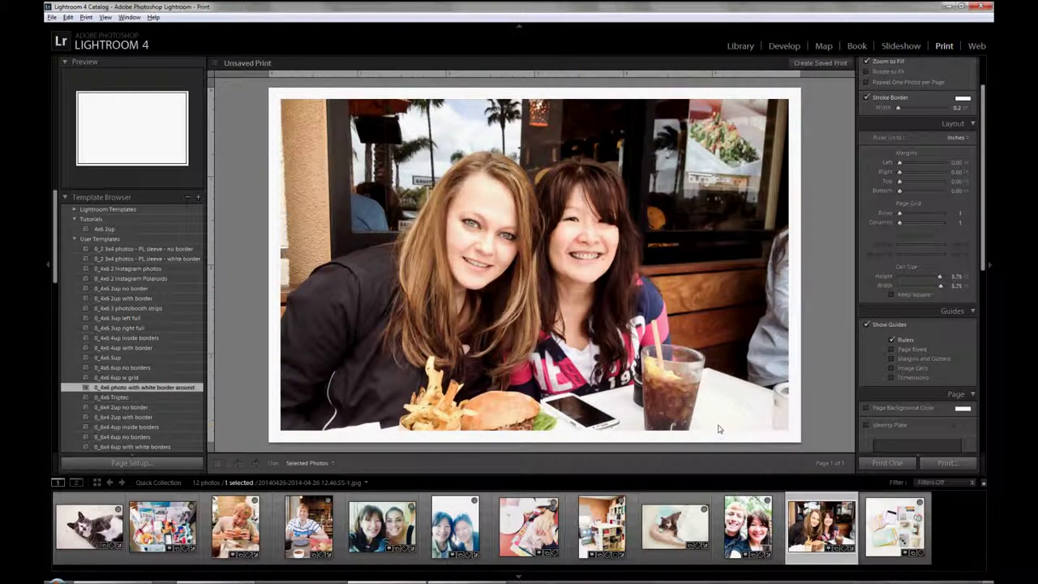